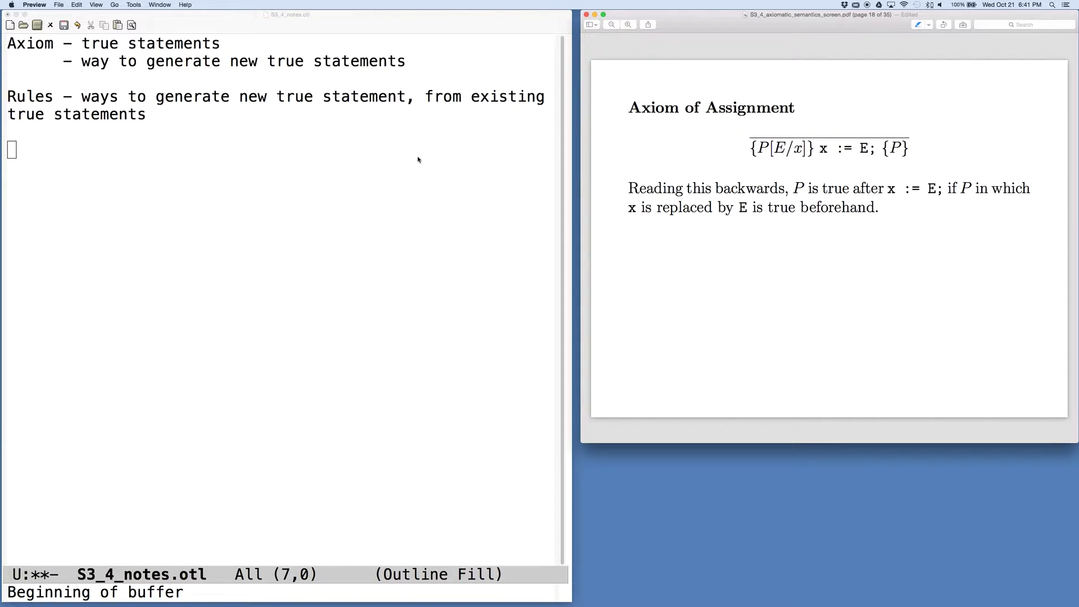
# Focus the Emacs window holding S3_4_notes.otl while Preview shows the Axiom of Assignment slide.
pyautogui.click(336, 188)
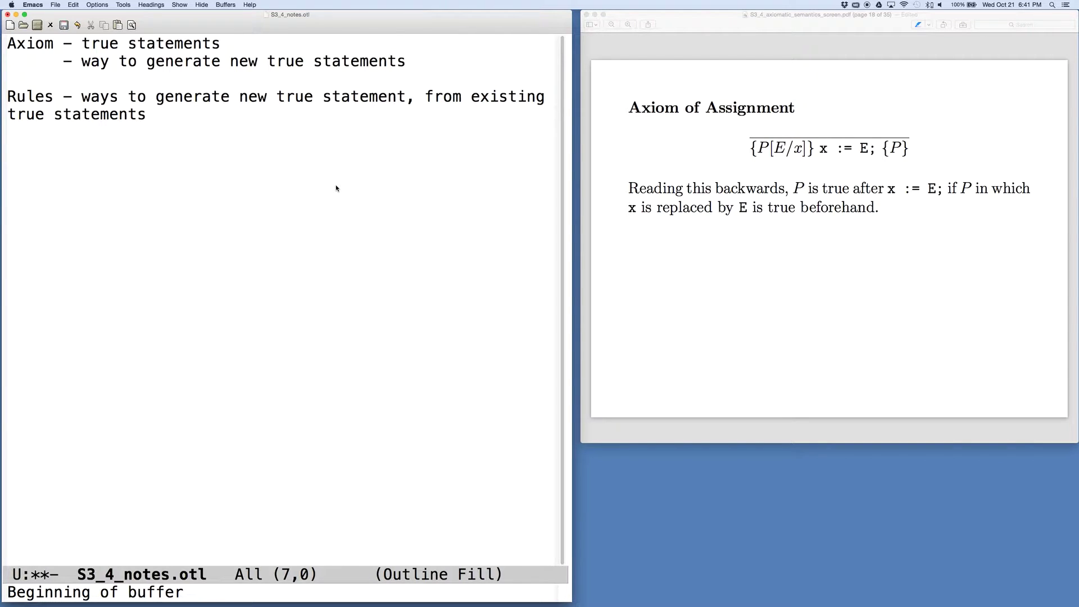
# Lay out three lines: '--> ?', 'x := E' and '--> P'.
pyautogui.press('Return')
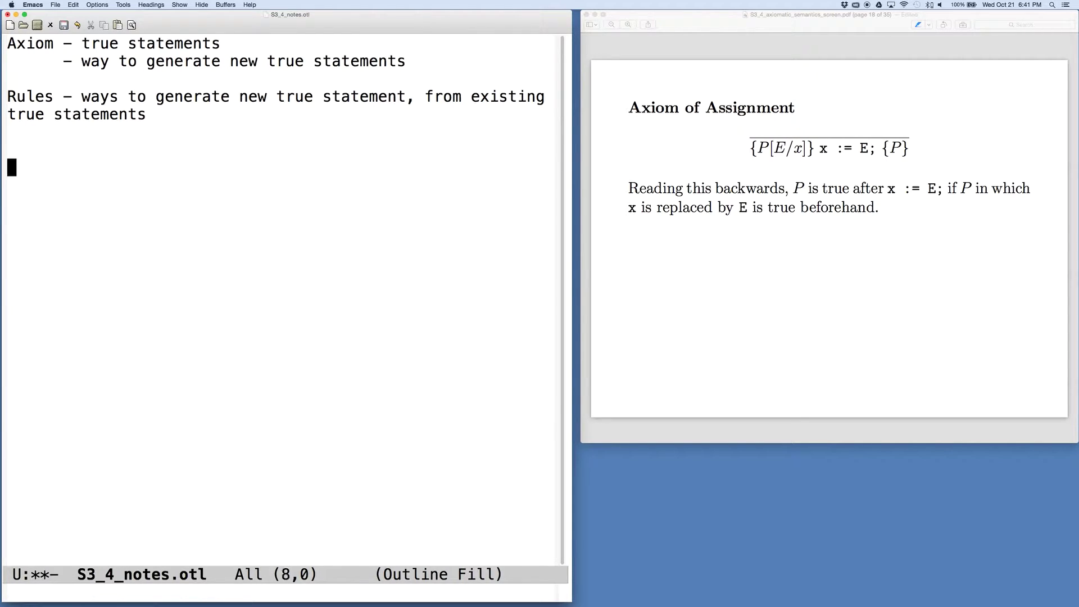
pyautogui.press('Return')
pyautogui.write('x := E')
pyautogui.press('Up')
pyautogui.write('--> ?')
pyautogui.press('Down')
pyautogui.press('Down')
pyautogui.press('Return')
pyautogui.write('--')
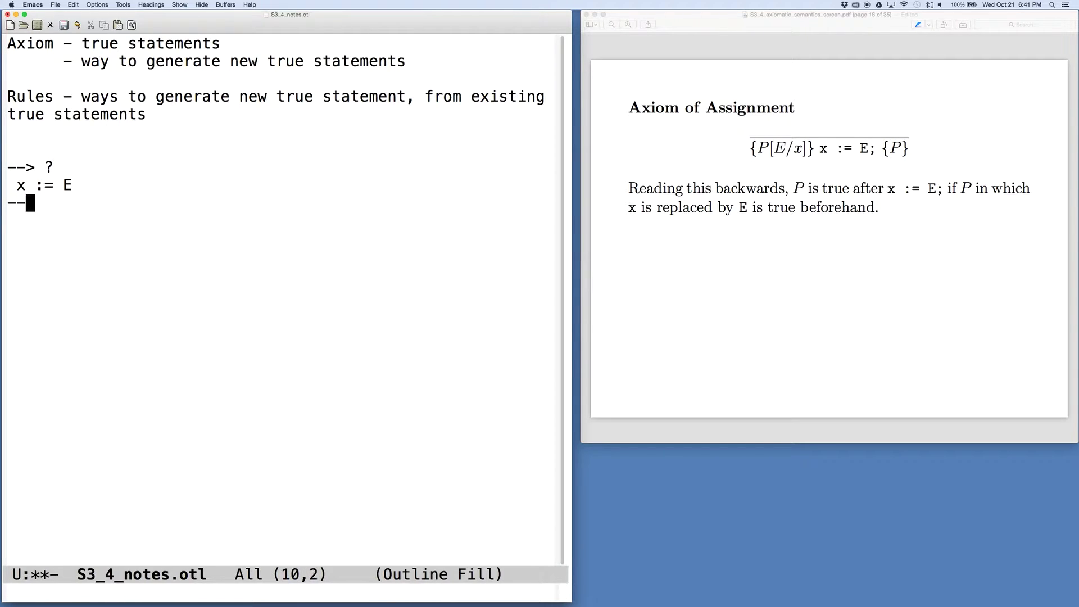
pyautogui.write('> ?')
pyautogui.press('BackSpace')
pyautogui.write('P')
# Replace the top placeholder with '--> P[E/x] -- P in which E replaces x'.
pyautogui.click(58, 168)
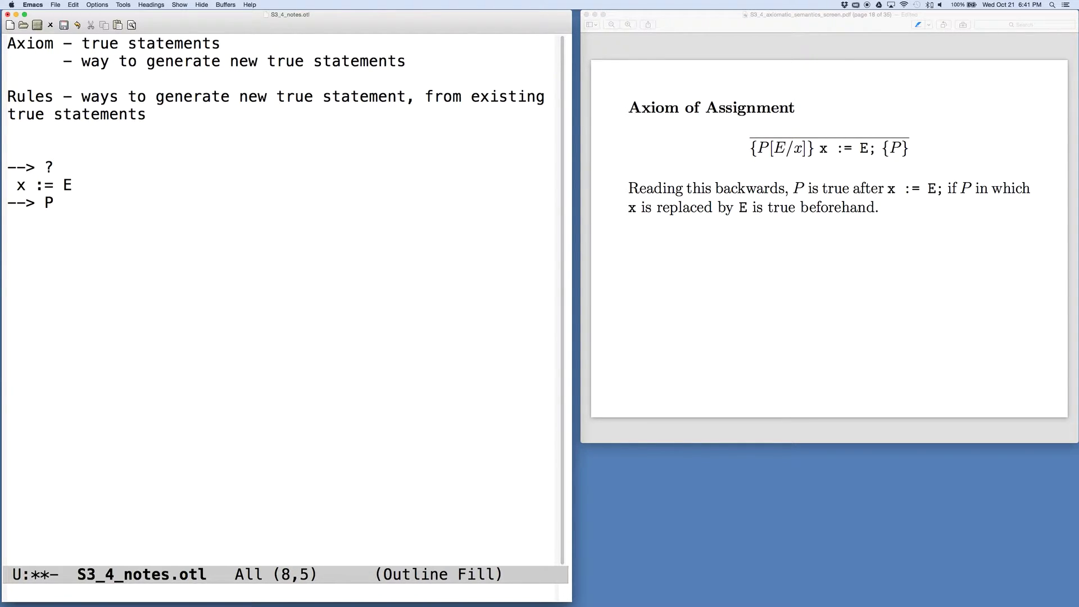
pyautogui.press('BackSpace')
pyautogui.write('P[E/x] -- P in whihc')
pyautogui.press('BackSpace')
pyautogui.press('BackSpace')
pyautogui.press('BackSpace')
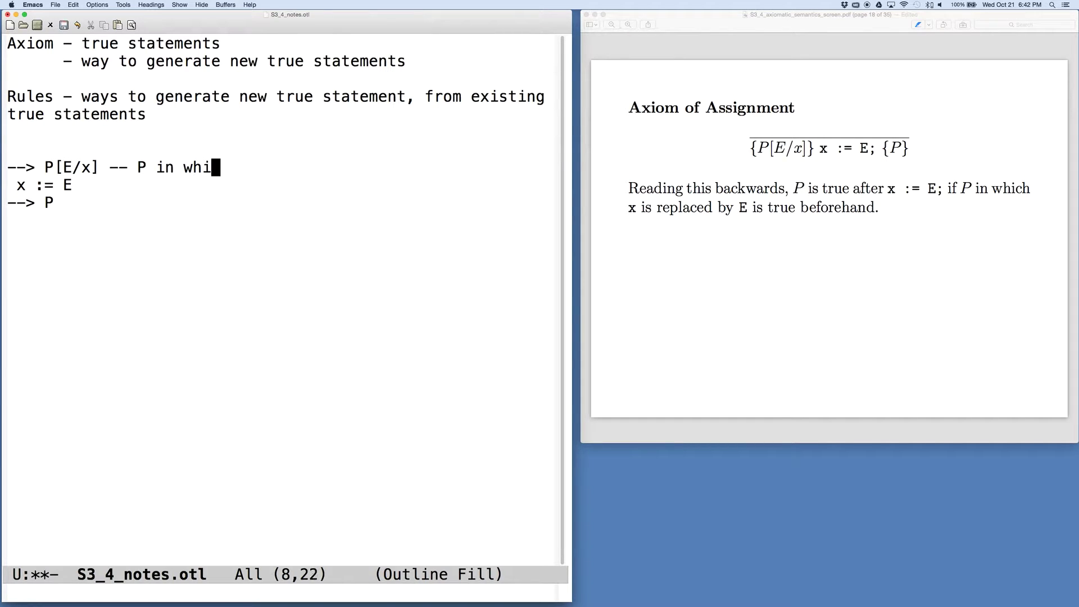
pyautogui.write('ch E replaces x')
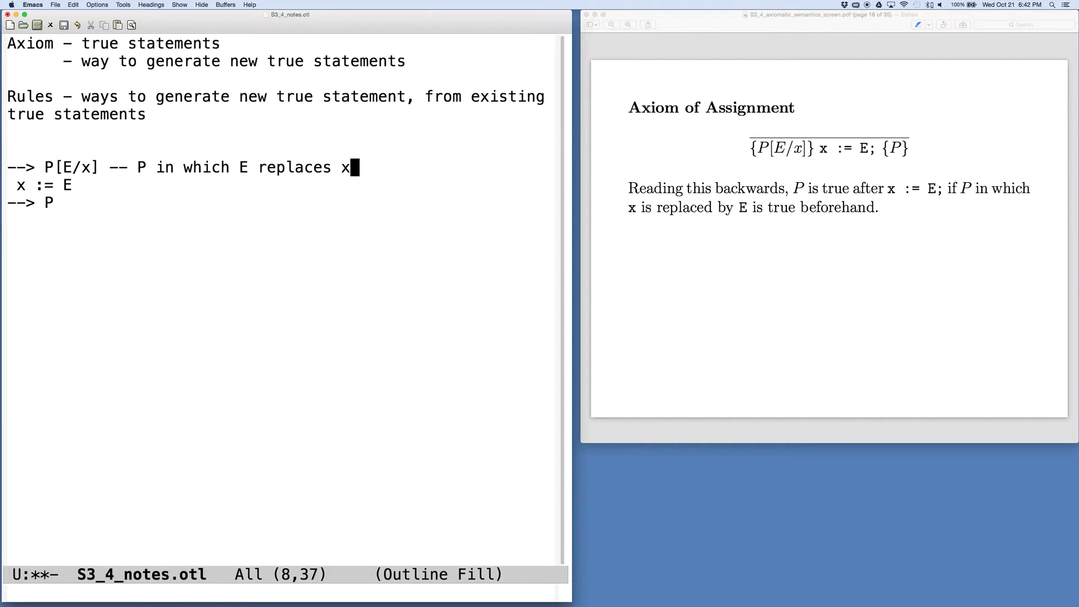
pyautogui.press('Down')
pyautogui.press('Down')
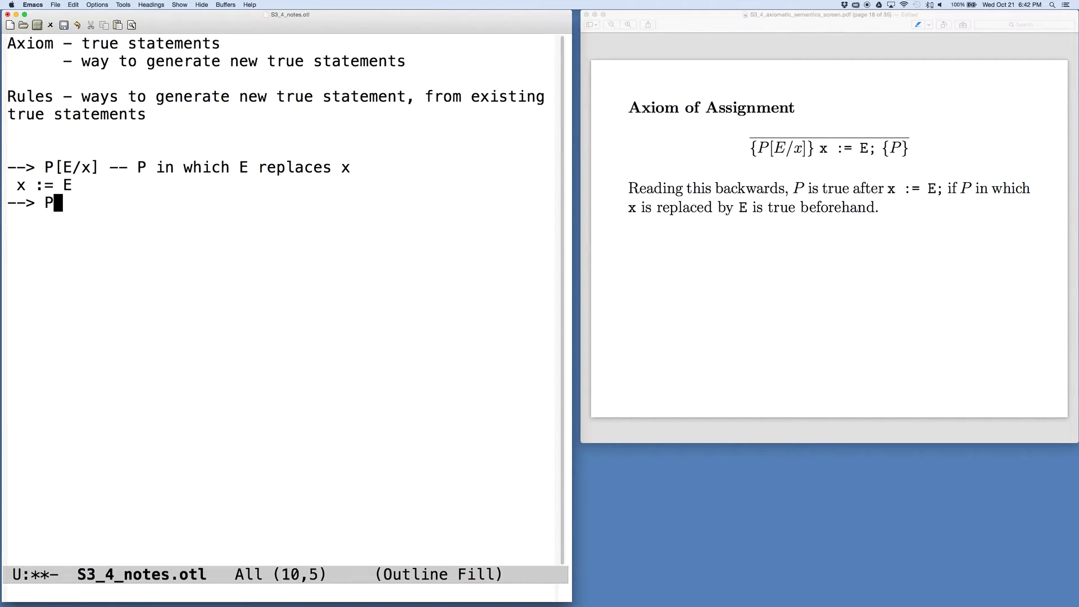
pyautogui.press('Return')
# Advance Preview to page 19, the Exercise #1 proving {a+1=6} a := a + 1; {a=6}.
pyautogui.click(713, 227)
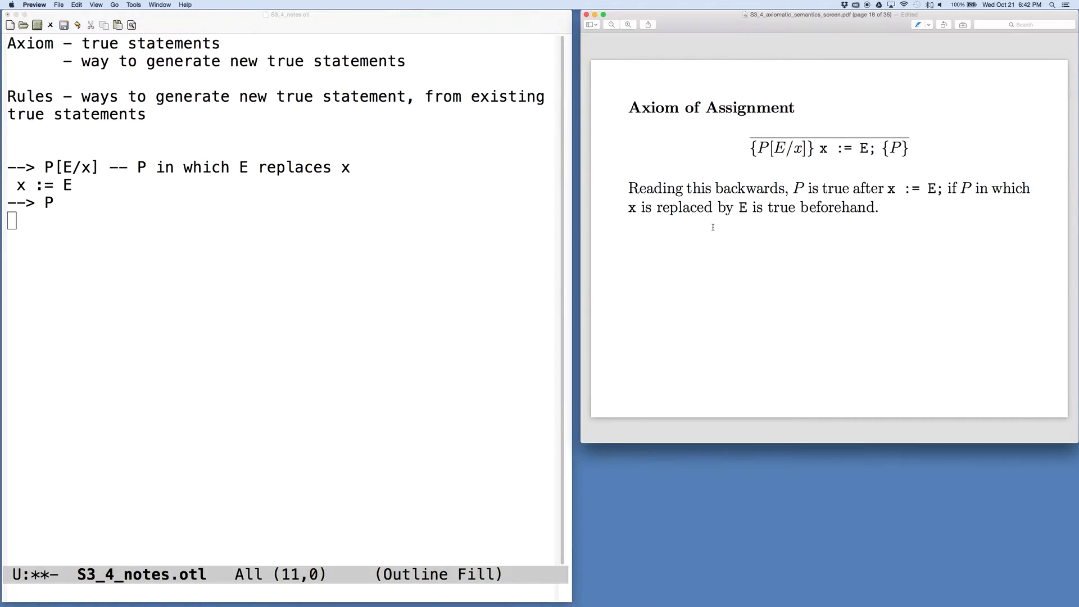
pyautogui.press('Down')
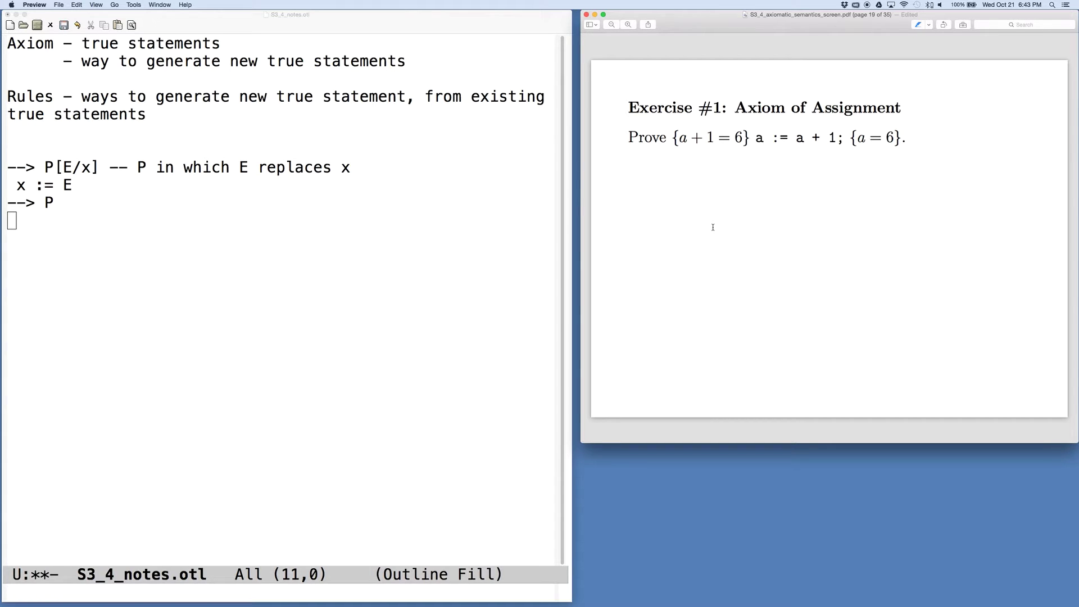
# Type 'weakest pre-condition.' on the empty line below the assignment axiom.
pyautogui.click(371, 287)
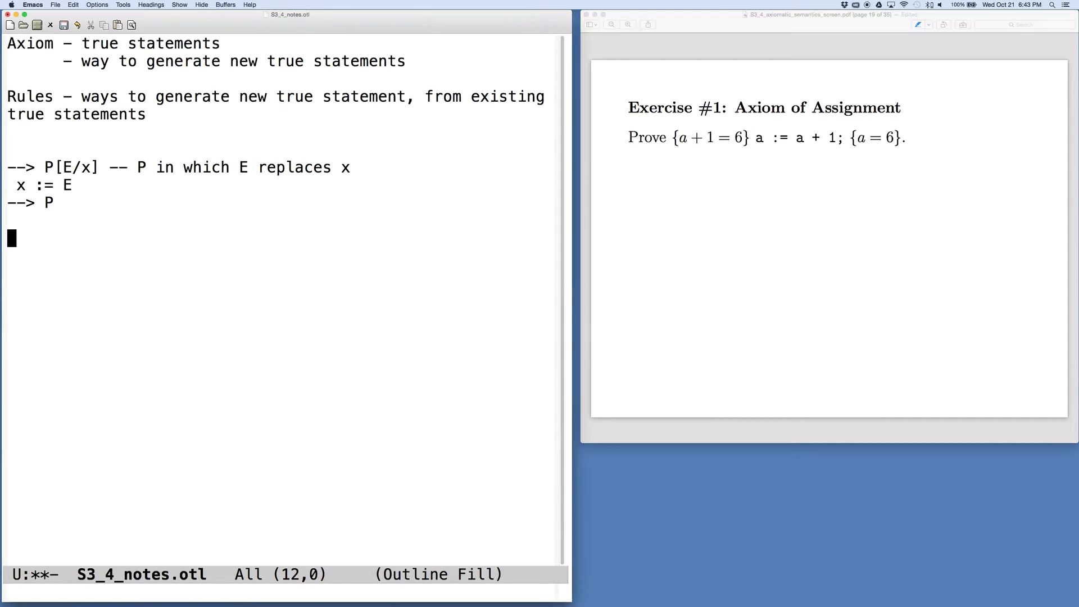
pyautogui.write('weakest pre-condition.')
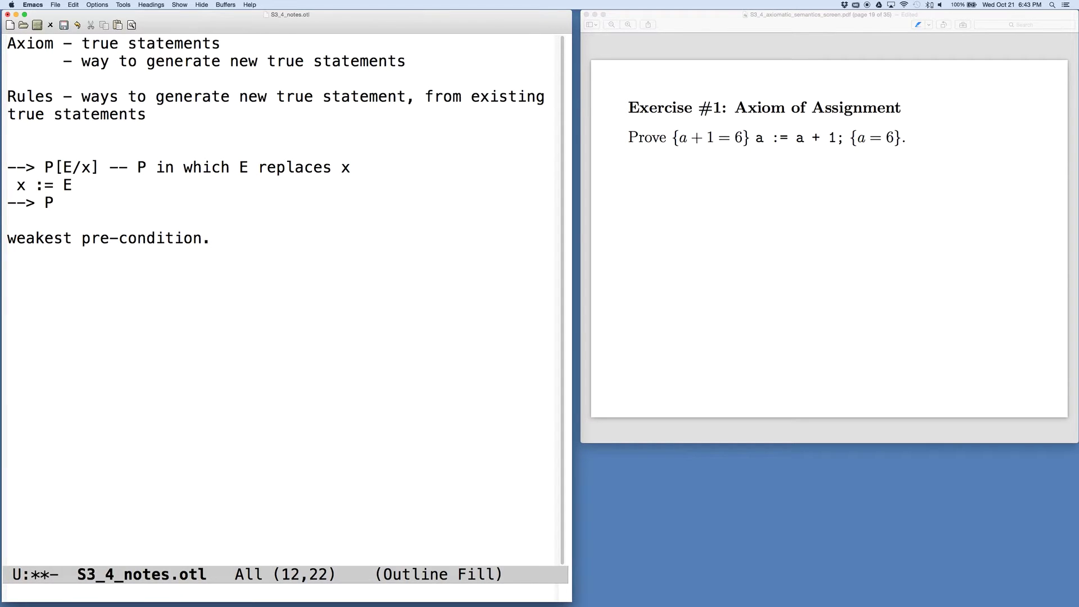
# Turn to the Composition Rule slide, then type the S_1, S_2 and '--> R' lines in the notes.
pyautogui.click(674, 218)
pyautogui.press('Down')
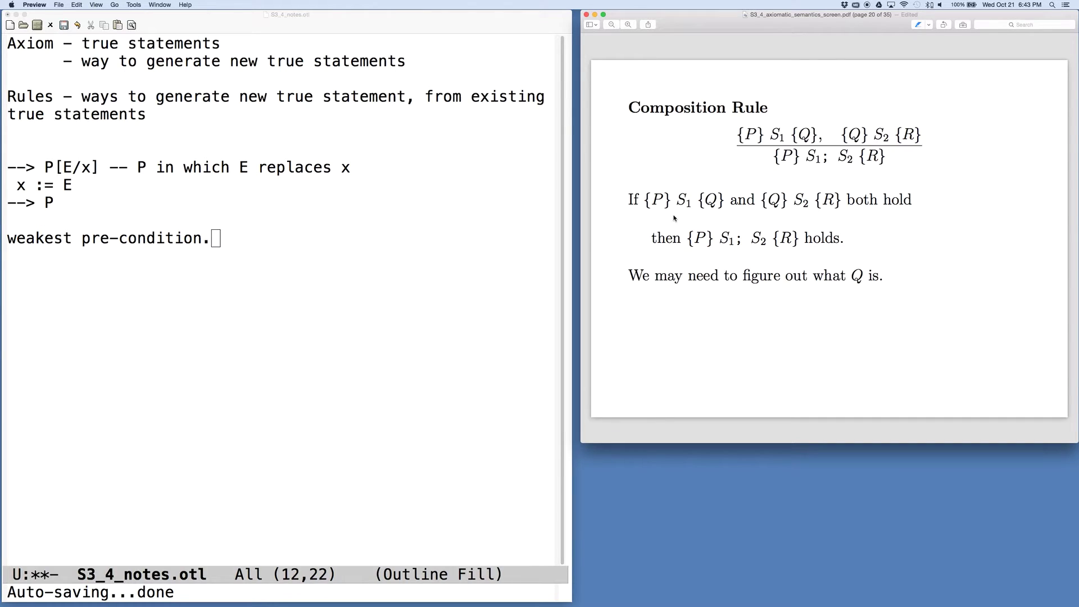
pyautogui.click(323, 303)
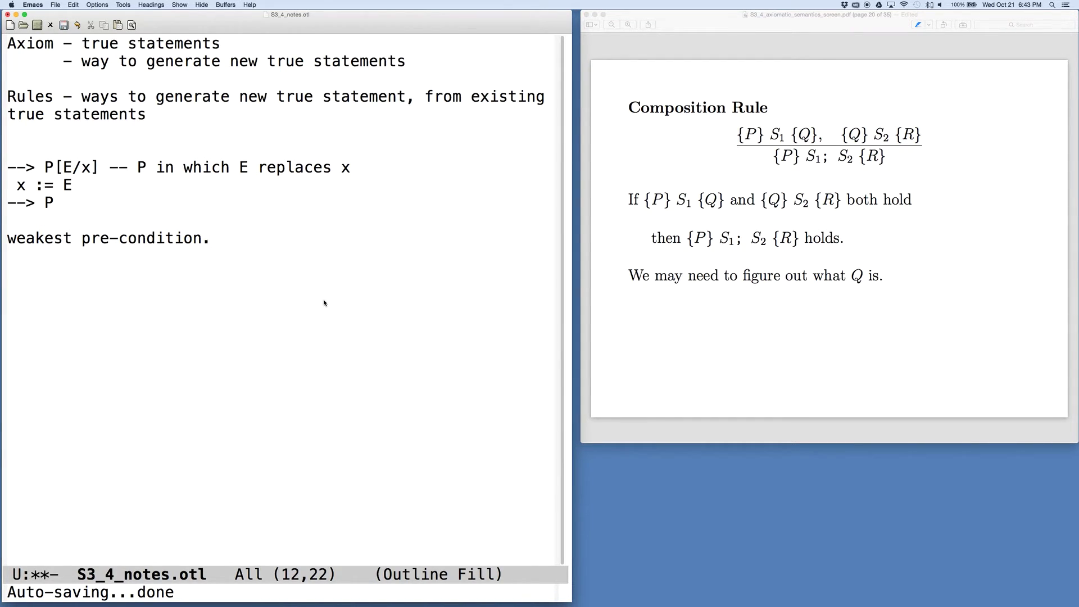
pyautogui.press('Return')
pyautogui.press('Return')
pyautogui.press('Return')
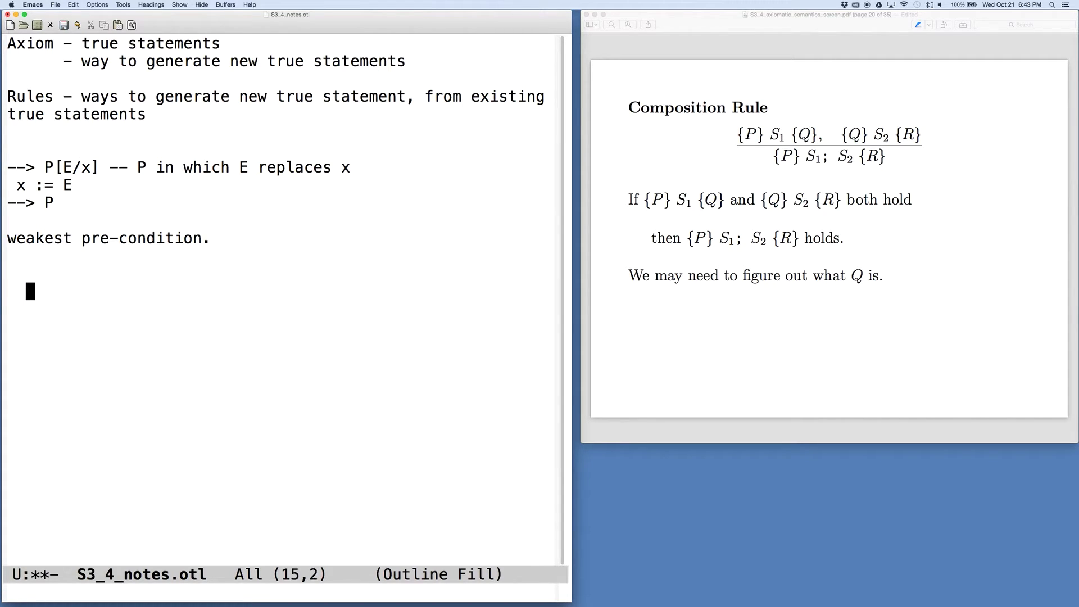
pyautogui.write('S_1')
pyautogui.press('Return')
pyautogui.press('Return')
pyautogui.write('S_2')
pyautogui.press('Right')
pyautogui.write('-->')
pyautogui.press('BackSpace')
pyautogui.press('BackSpace')
pyautogui.press('BackSpace')
pyautogui.press('Return')
pyautogui.write('-->')
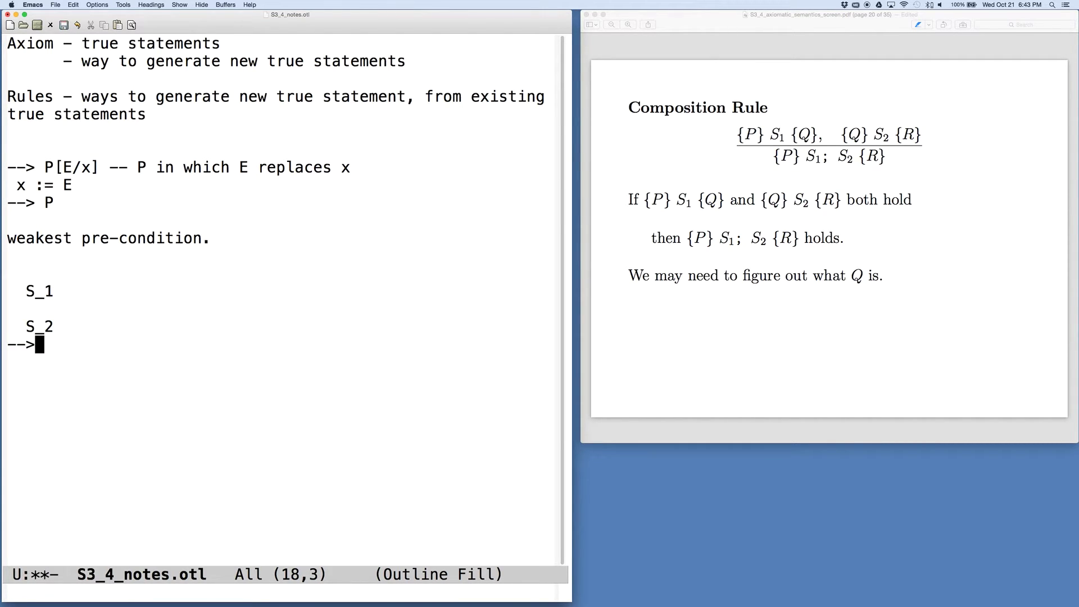
pyautogui.write(' R')
# Add '--> P' above S_1 and '--> Q ?' between S_1 and S_2.
pyautogui.click(12, 309)
pyautogui.click(11, 274)
pyautogui.write('--> P')
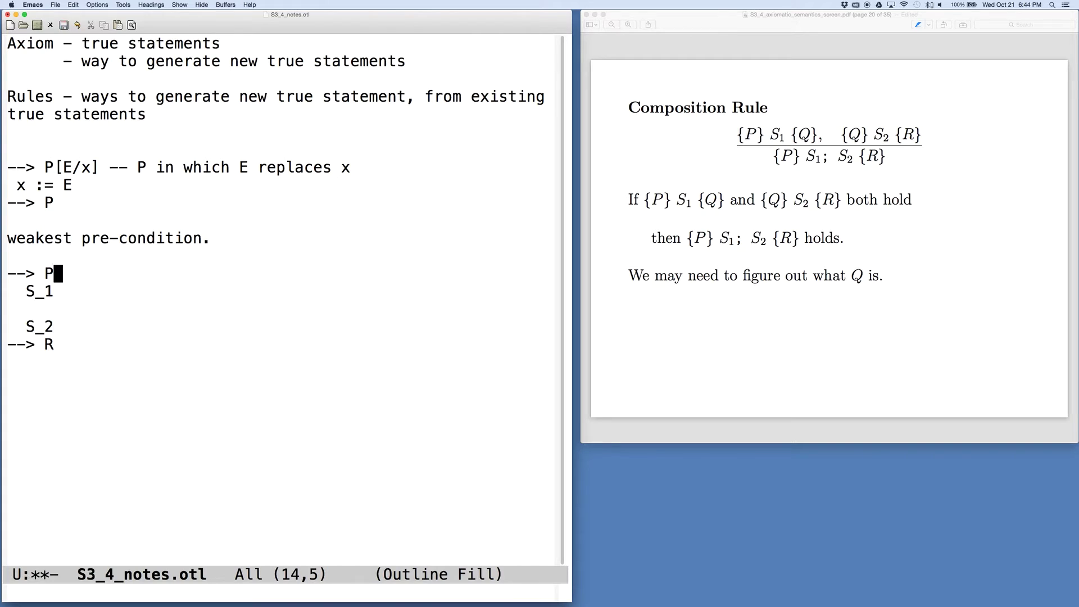
pyautogui.press('Down')
pyautogui.press('Down')
pyautogui.press('Down')
pyautogui.press('Down')
pyautogui.press('Up')
pyautogui.press('Up')
pyautogui.write('-->')
pyautogui.write(' Q >')
pyautogui.press('BackSpace')
pyautogui.write('?')
pyautogui.click(807, 140)
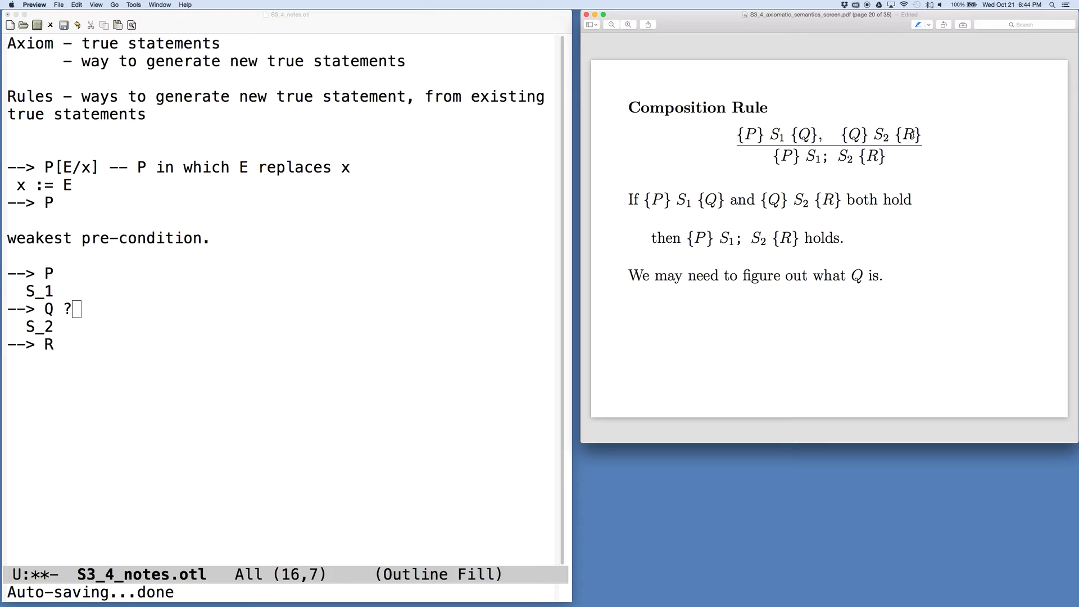
# Highlight the conclusion and premise formulas in Preview, then add blank lines below the composition outline.
pyautogui.moveTo(767, 159); pyautogui.dragTo(885, 160)
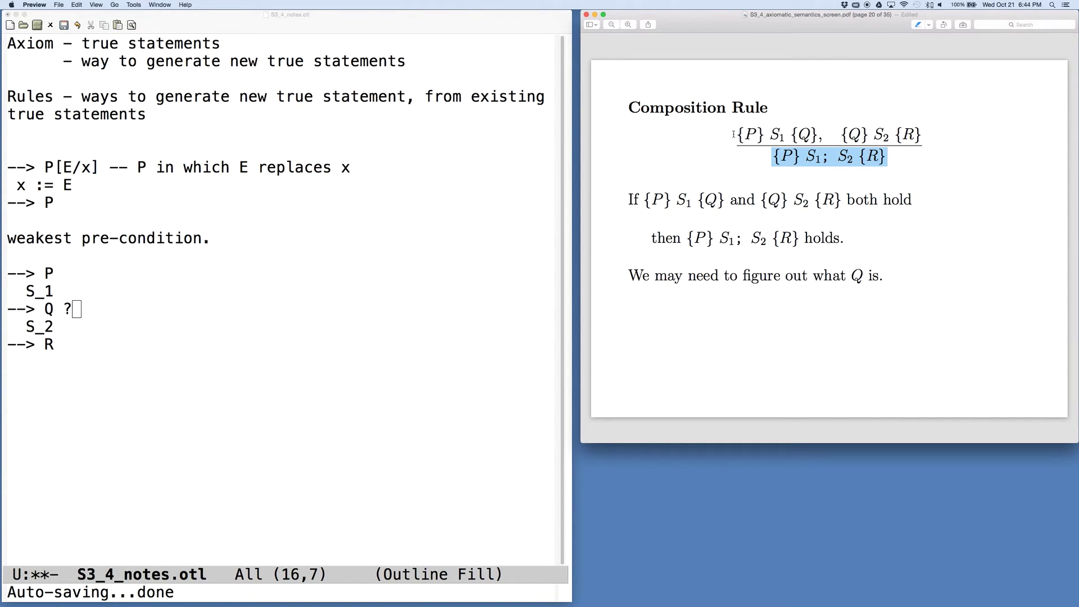
pyautogui.moveTo(734, 134); pyautogui.dragTo(922, 133)
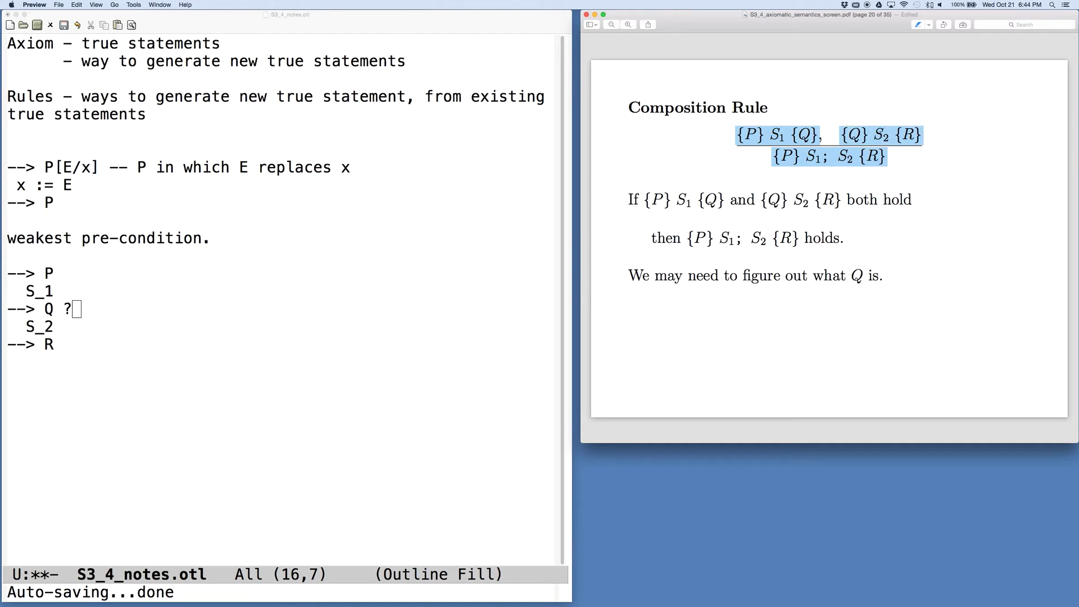
pyautogui.click(234, 379)
pyautogui.press('Down')
pyautogui.press('Down')
pyautogui.press('Down')
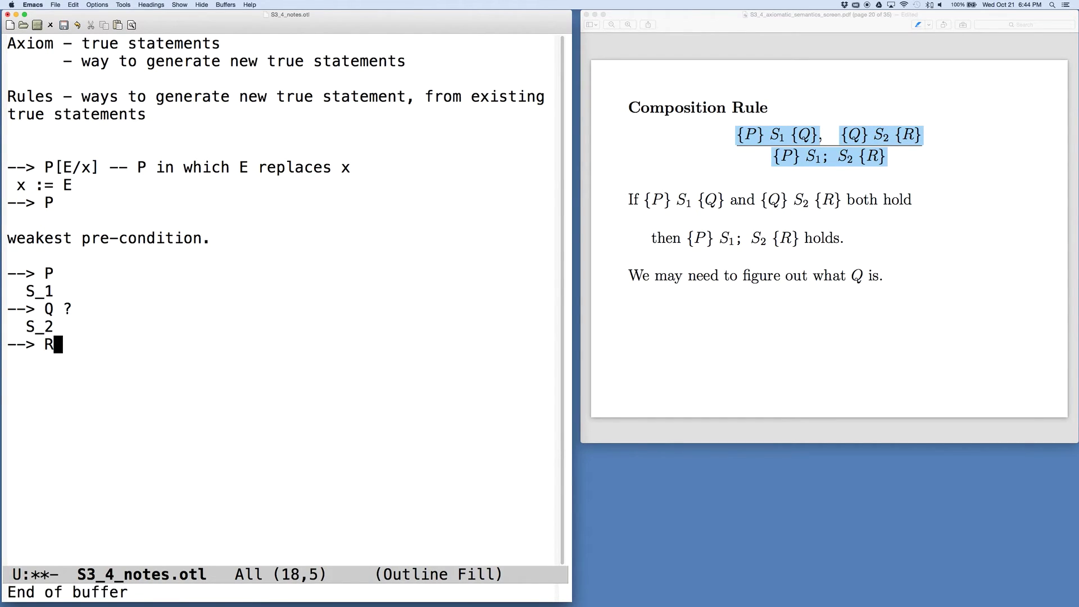
pyautogui.press('Return')
pyautogui.press('Return')
# Type 'To generate the Hoare triple below the bar, we must have the Hoare triples above the bar.'.
pyautogui.write('To ')
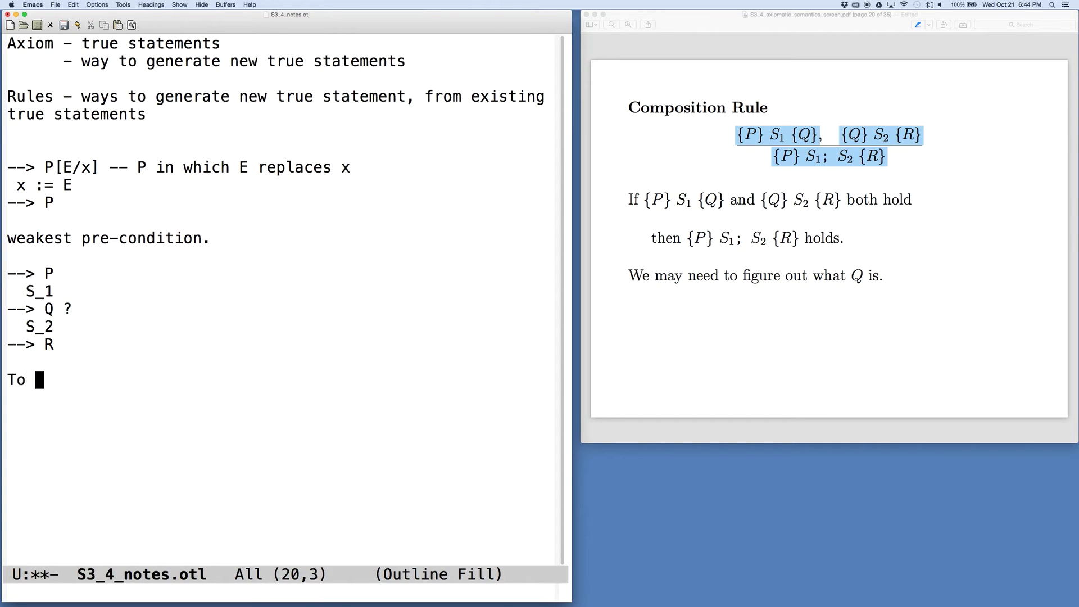
pyautogui.write('generate the Hoar')
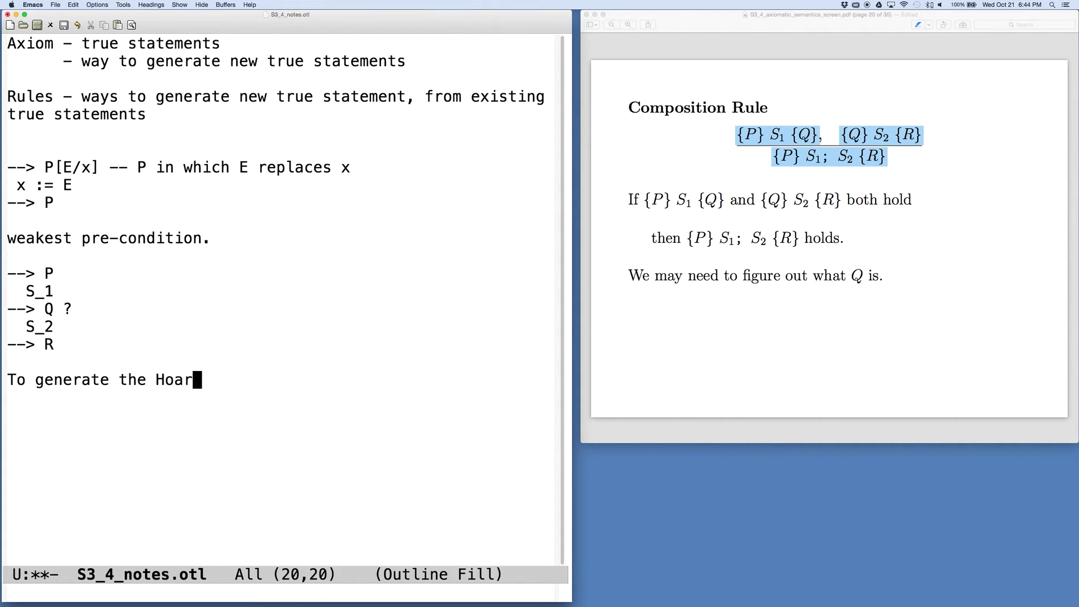
pyautogui.write('e triple below the bar,')
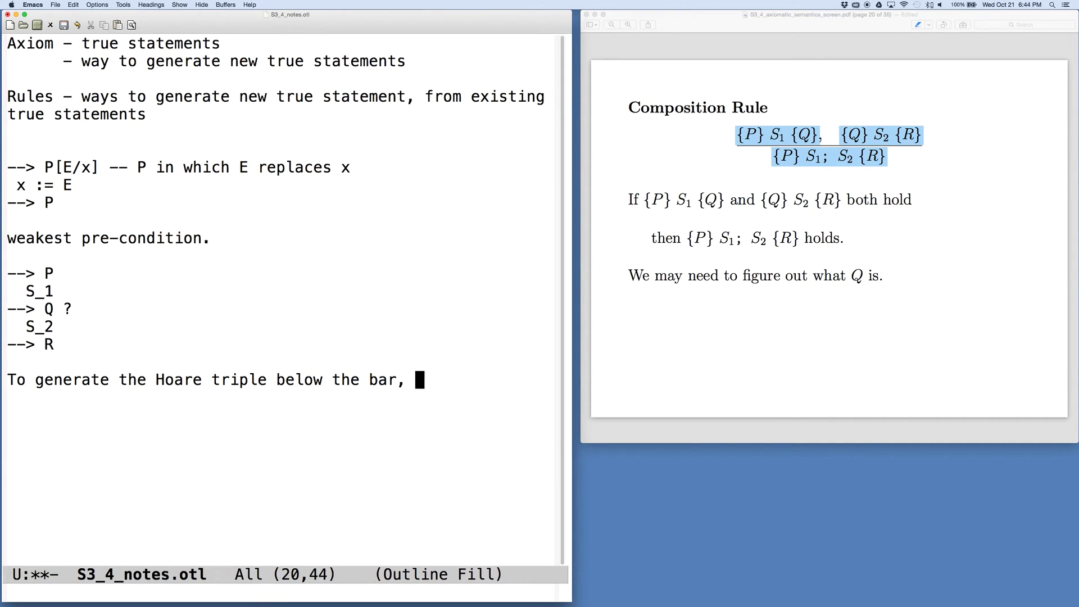
pyautogui.press('Return')
pyautogui.write('we must hav')
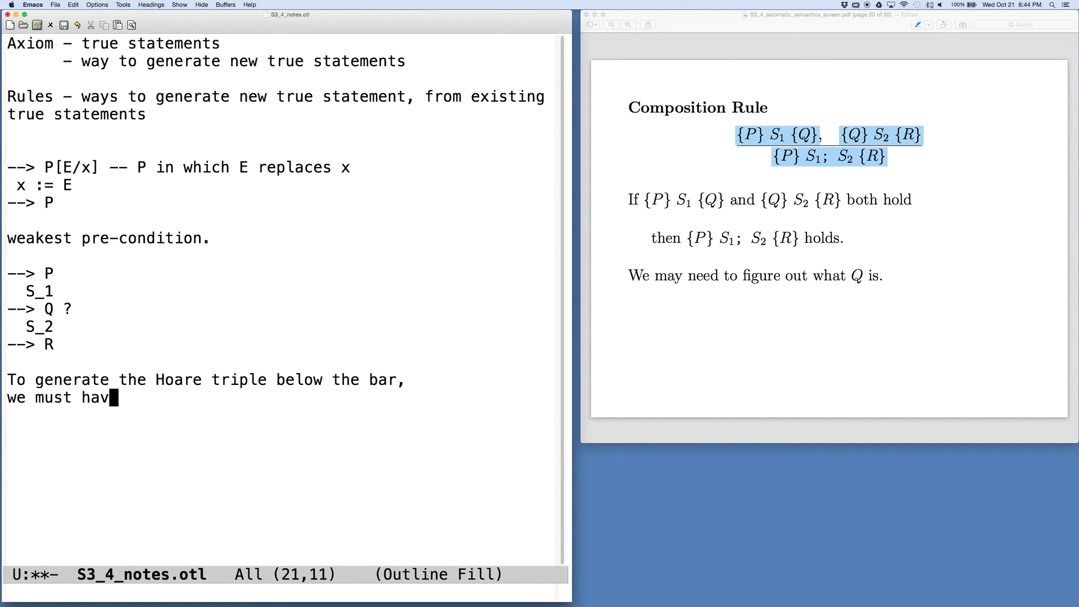
pyautogui.write('e the H')
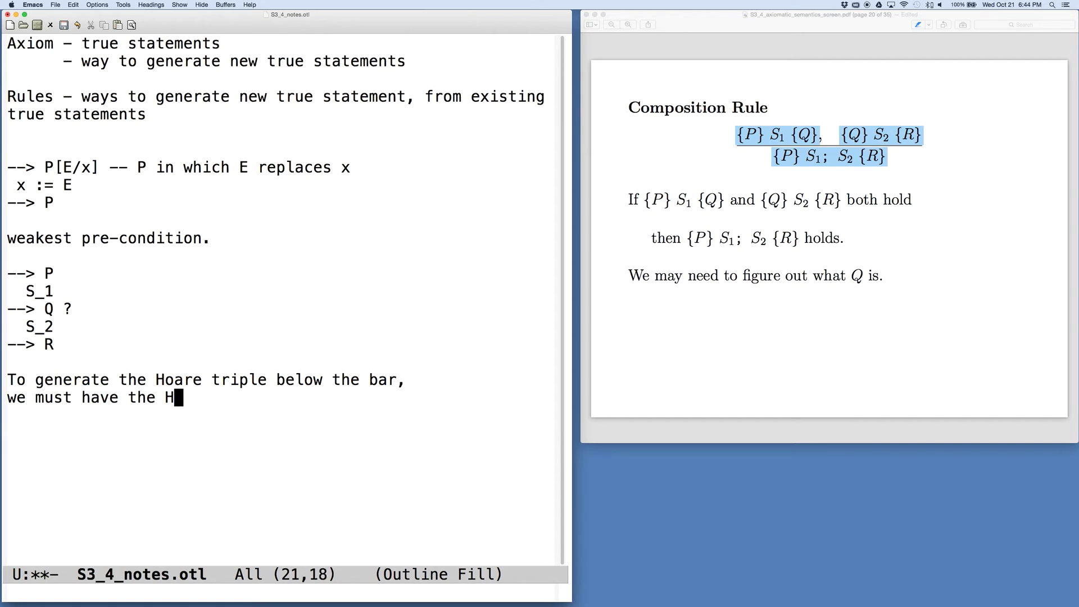
pyautogui.write('oares t')
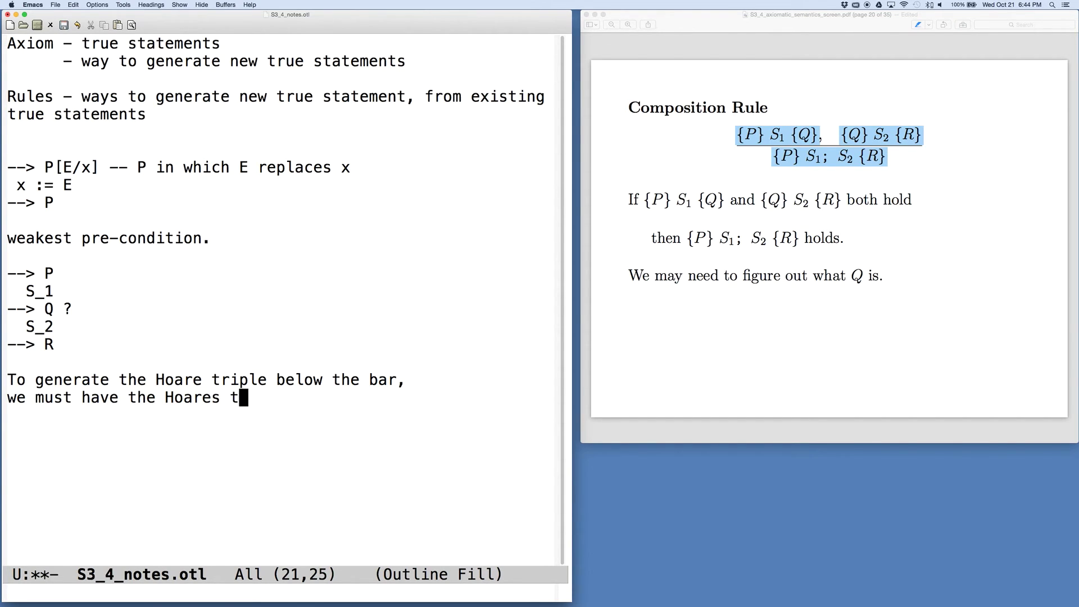
pyautogui.press('BackSpace')
pyautogui.press('BackSpace')
pyautogui.press('BackSpace')
pyautogui.write('triple')
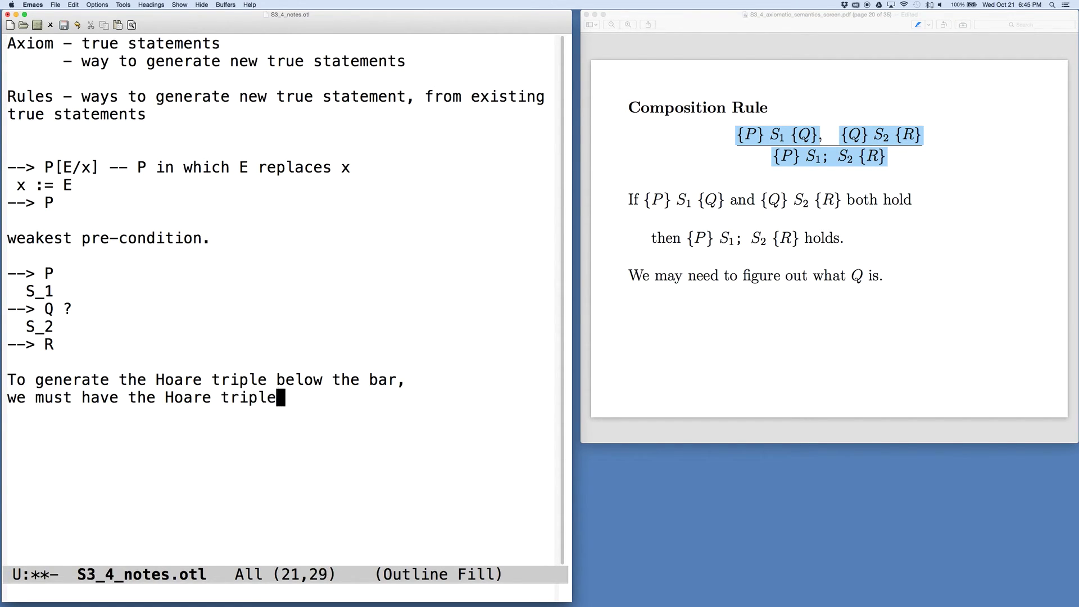
pyautogui.write('s above the bar')
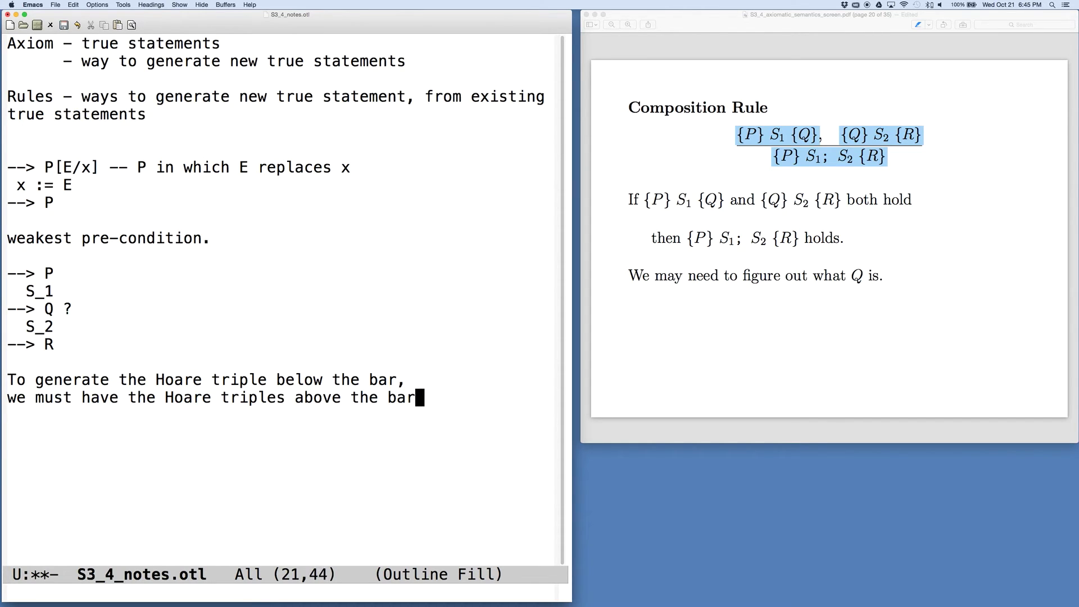
pyautogui.write('.')
pyautogui.click(631, 339)
# Page through Exercise #2 and the October 21 slide to page 23, the Conditional Rule.
pyautogui.press('Down')
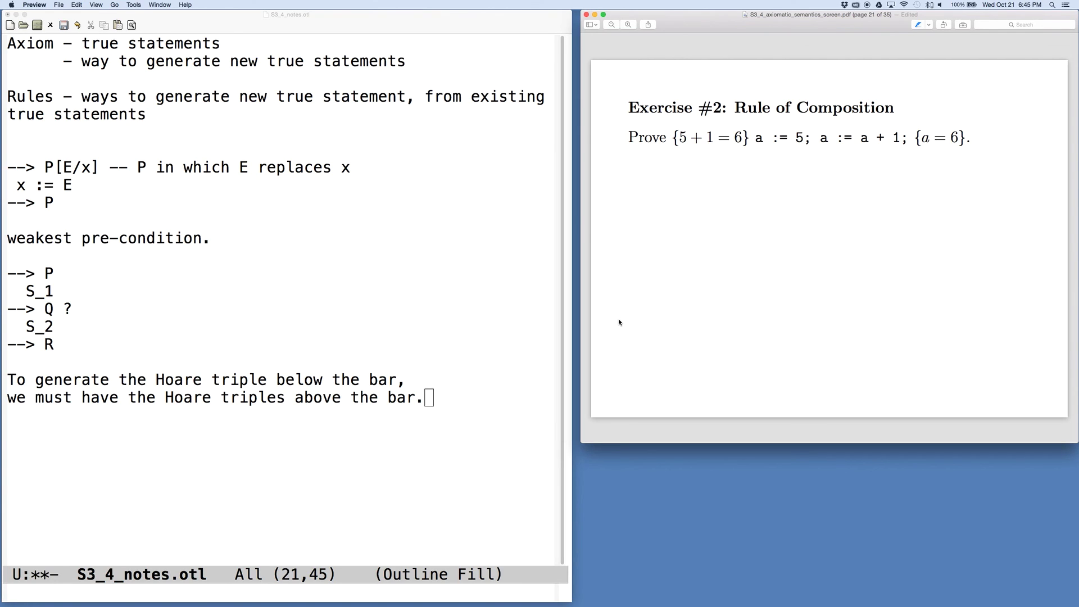
pyautogui.press('Down')
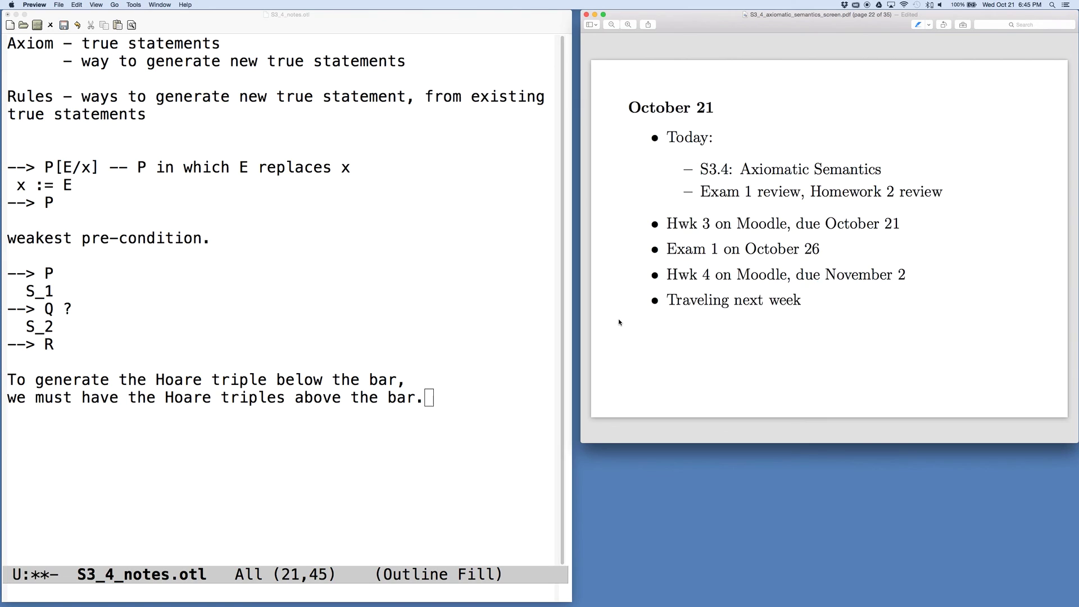
pyautogui.press('Down')
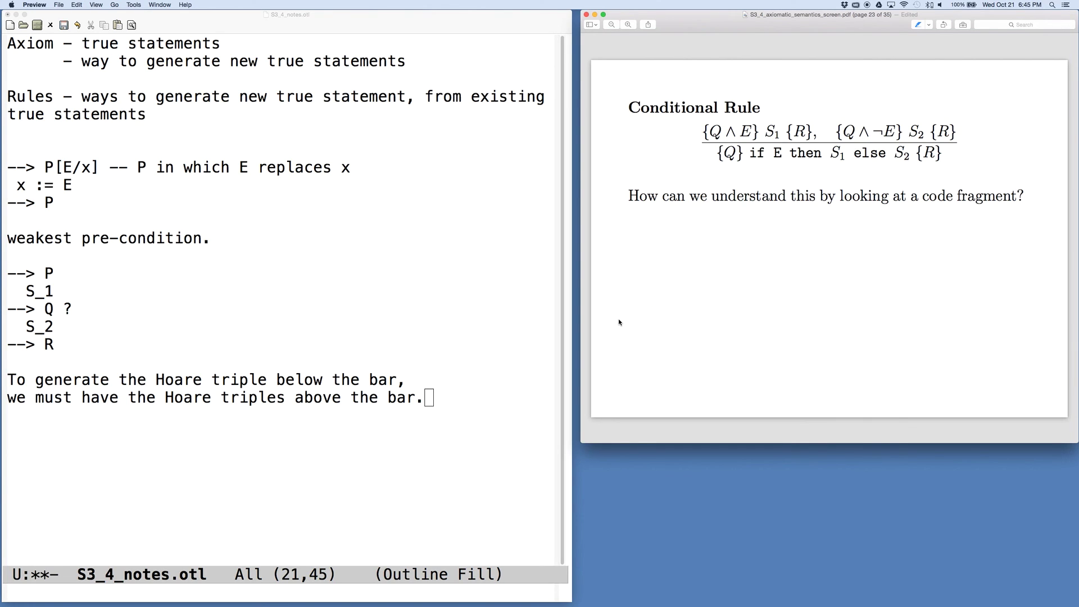